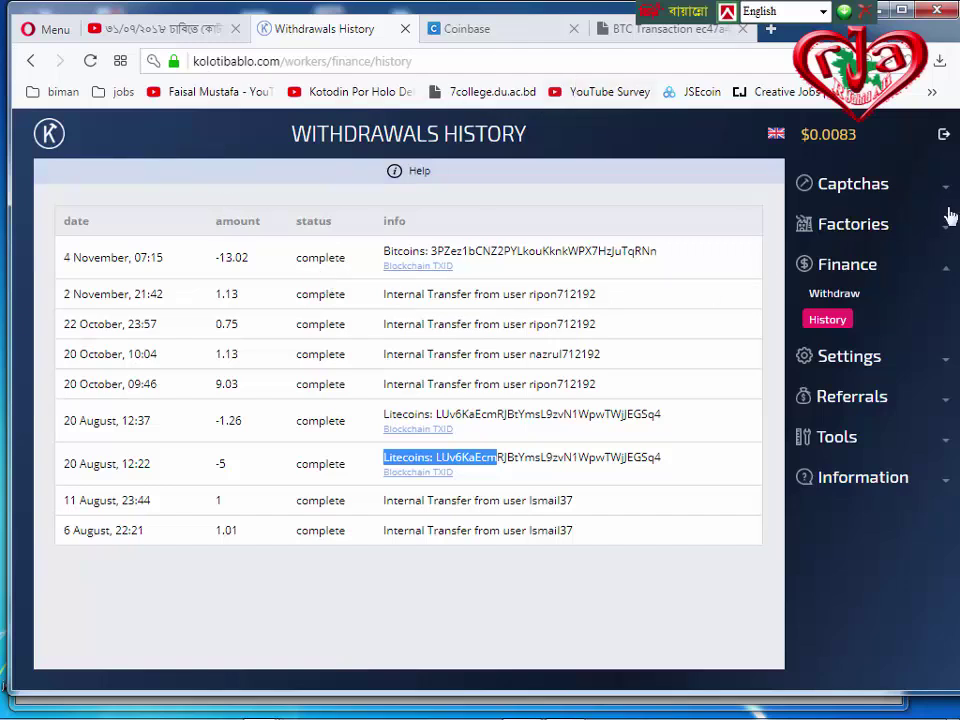
Log out of the worker account using the icon beside the balance on Withdrawals History
left_click(948, 140)
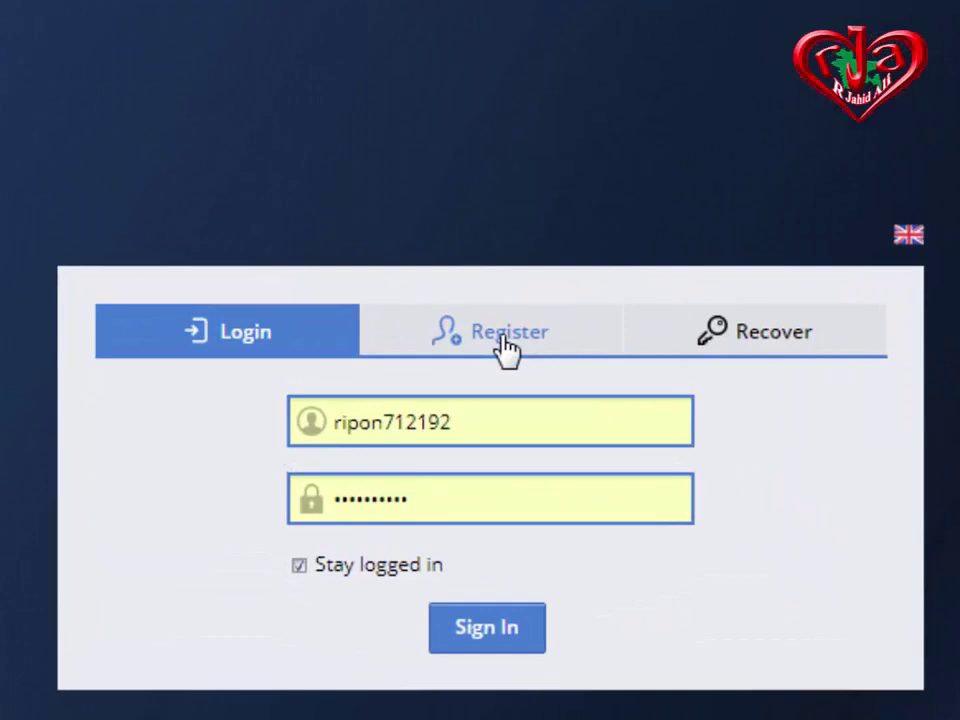
Switch to the Register form and enter the new login name
left_click(508, 345)
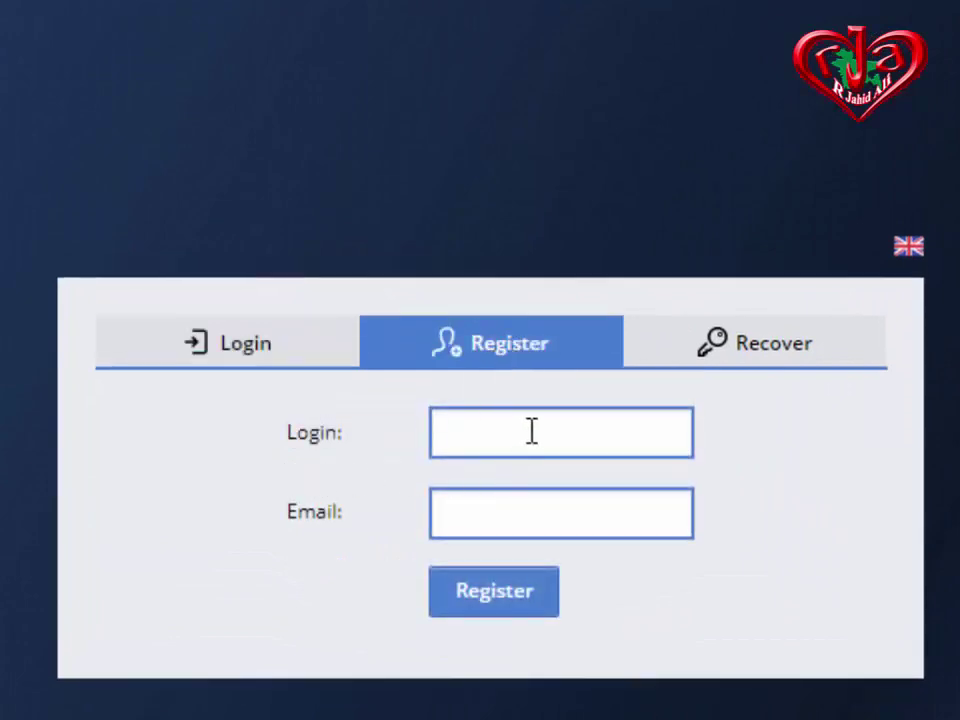
left_click(528, 515)
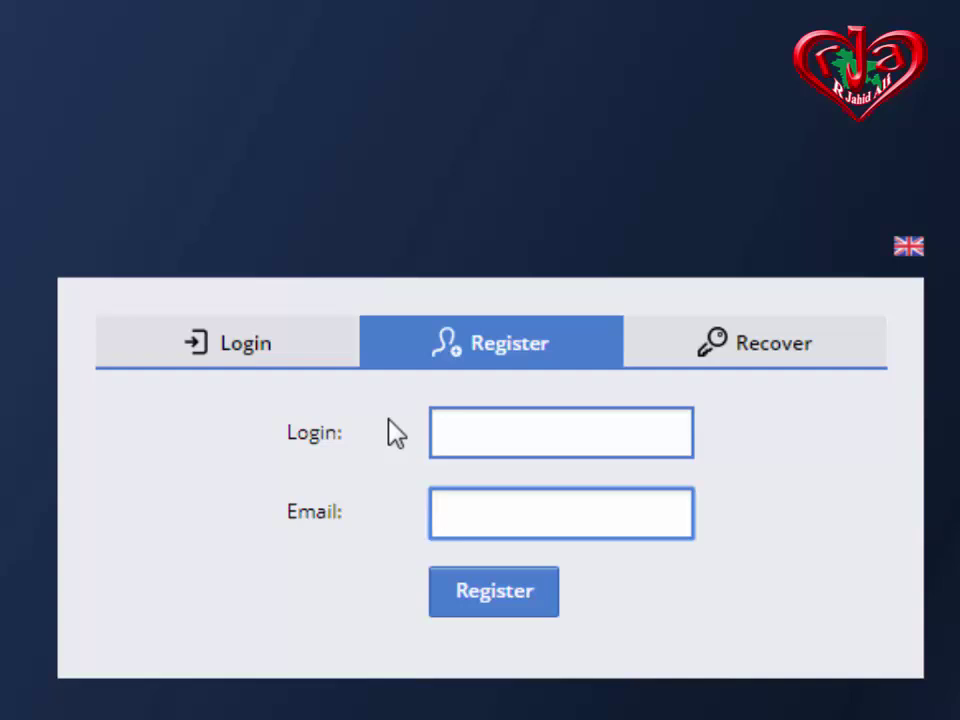
left_click(487, 432)
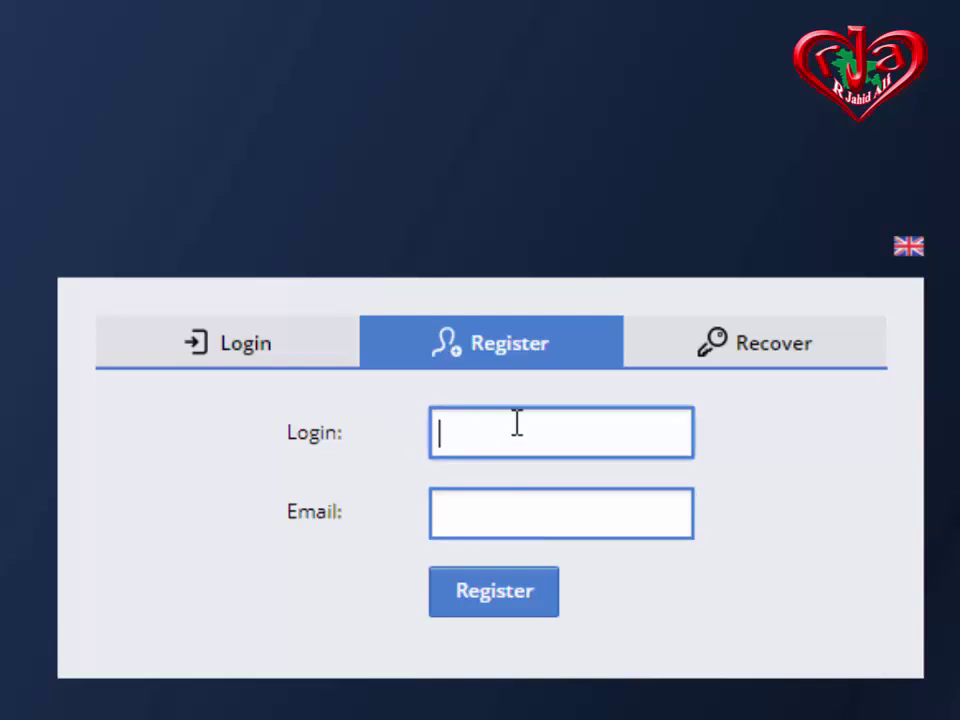
left_click(529, 513)
left_click(514, 426)
type("jahid")
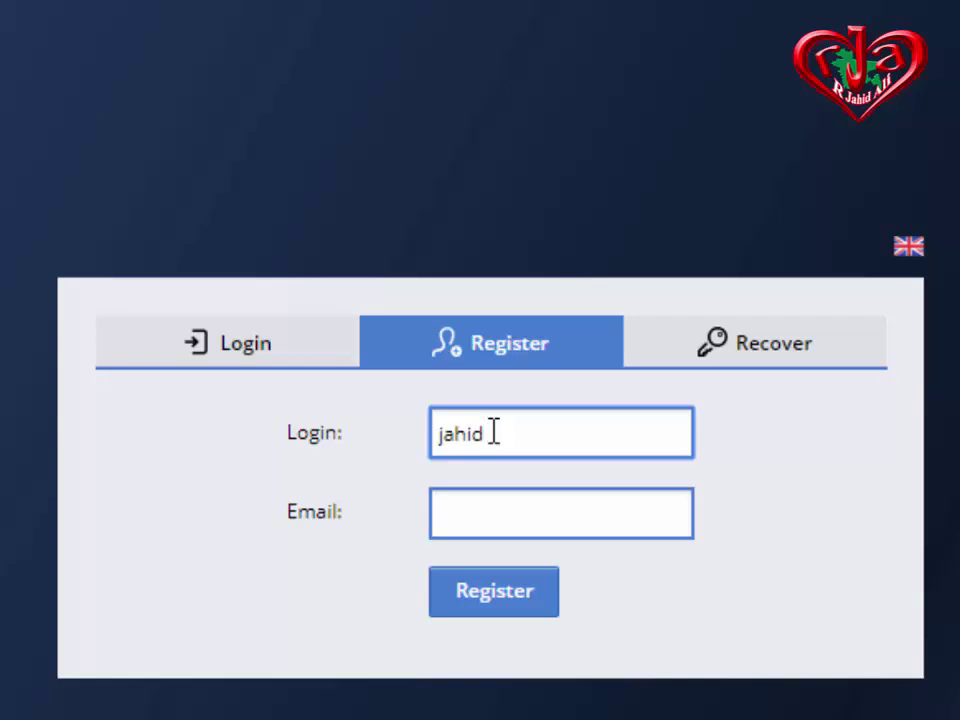
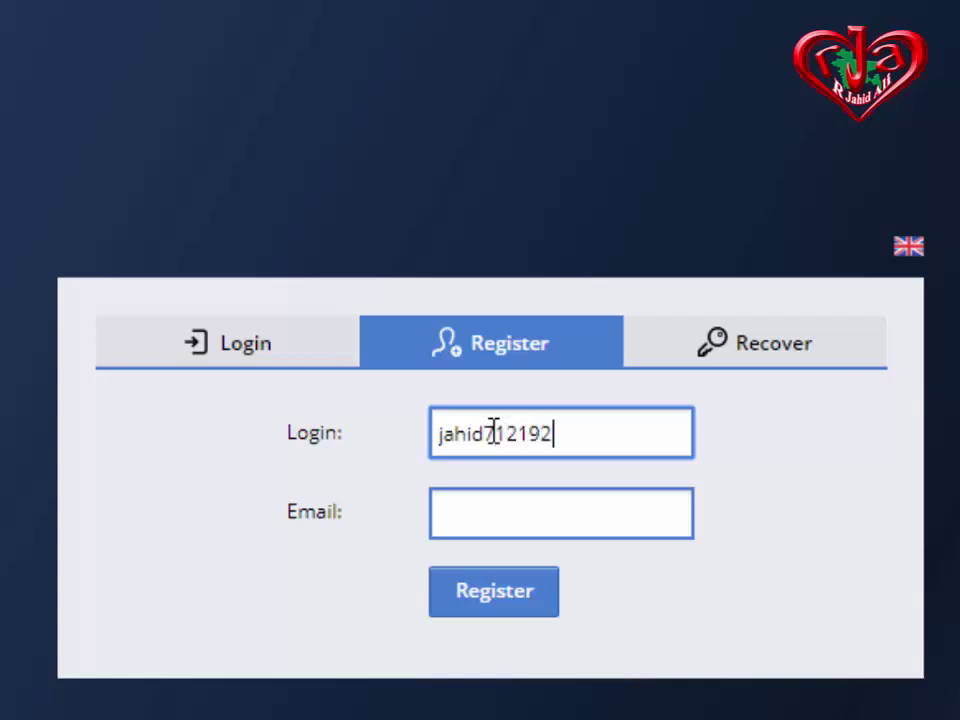
Enter the e-mail address, fixing the missing dot before 'com', then select it
left_click(530, 516)
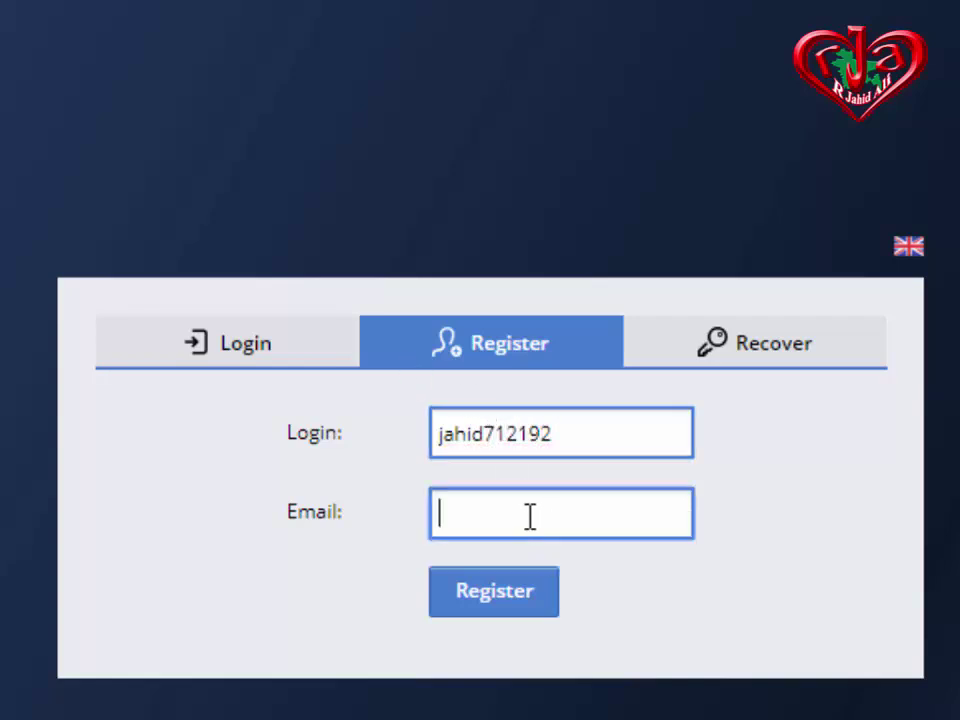
type("r")
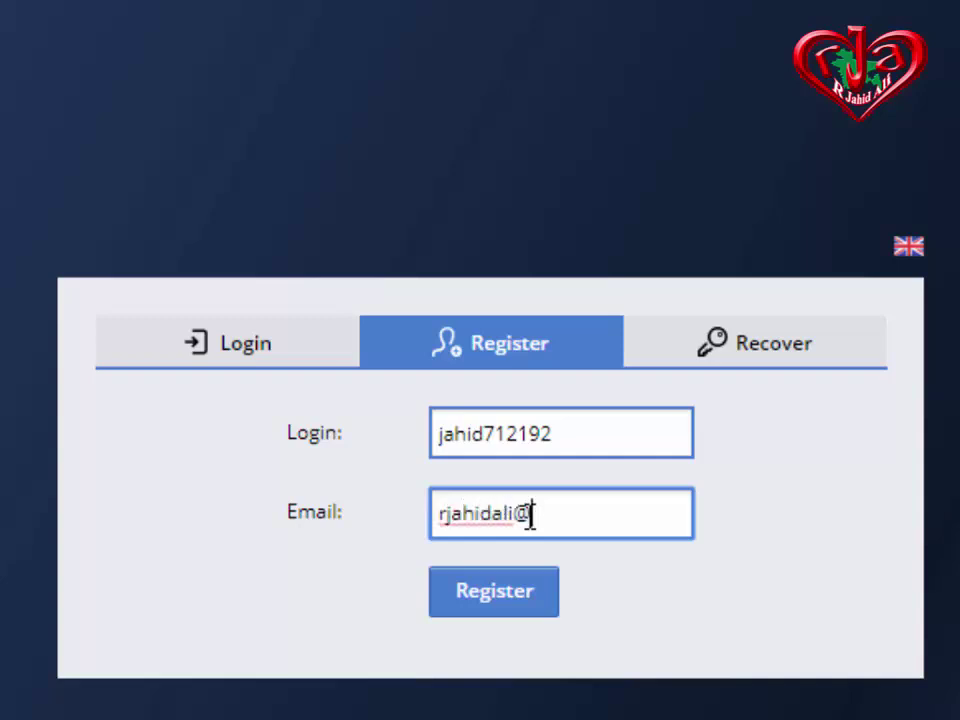
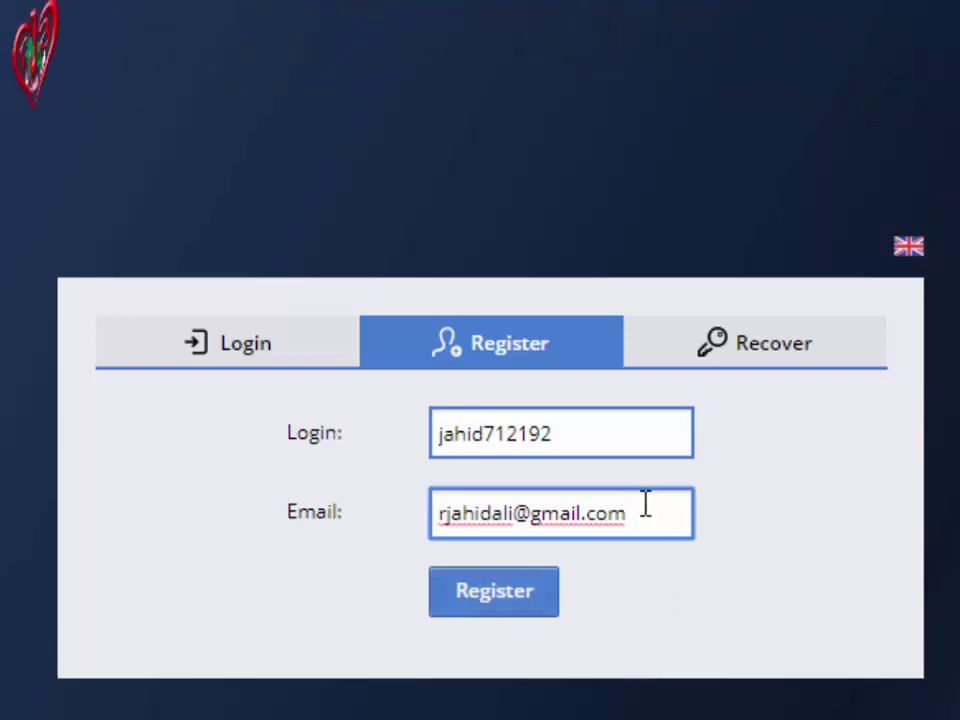
left_click_drag(646, 508, 430, 535)
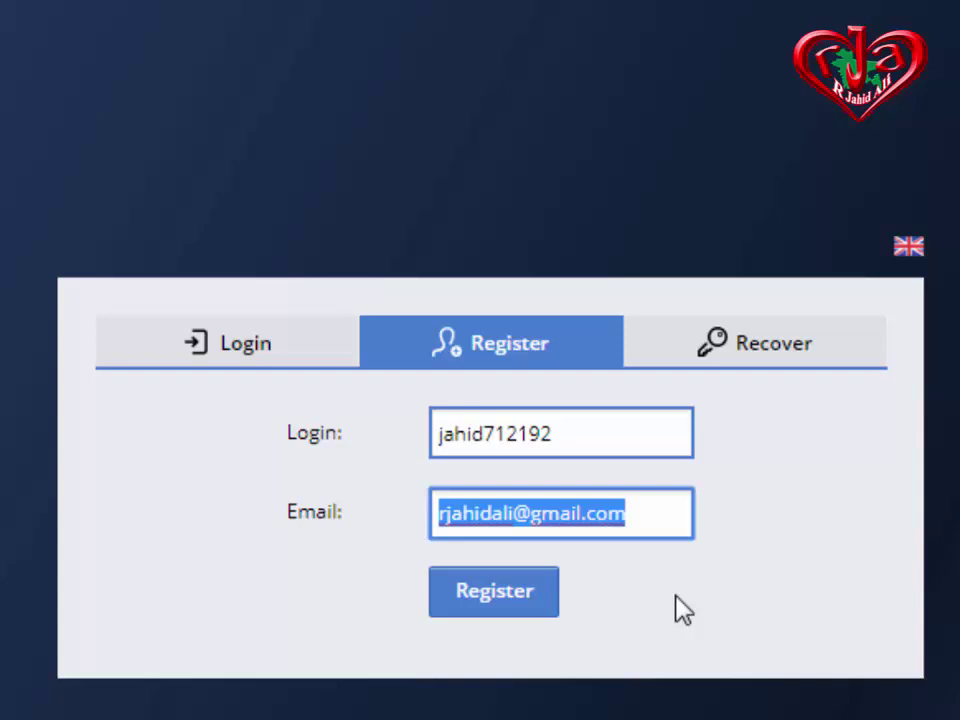
Submit the registration, go back to the Login form and autofill a saved login and password
left_click(514, 589)
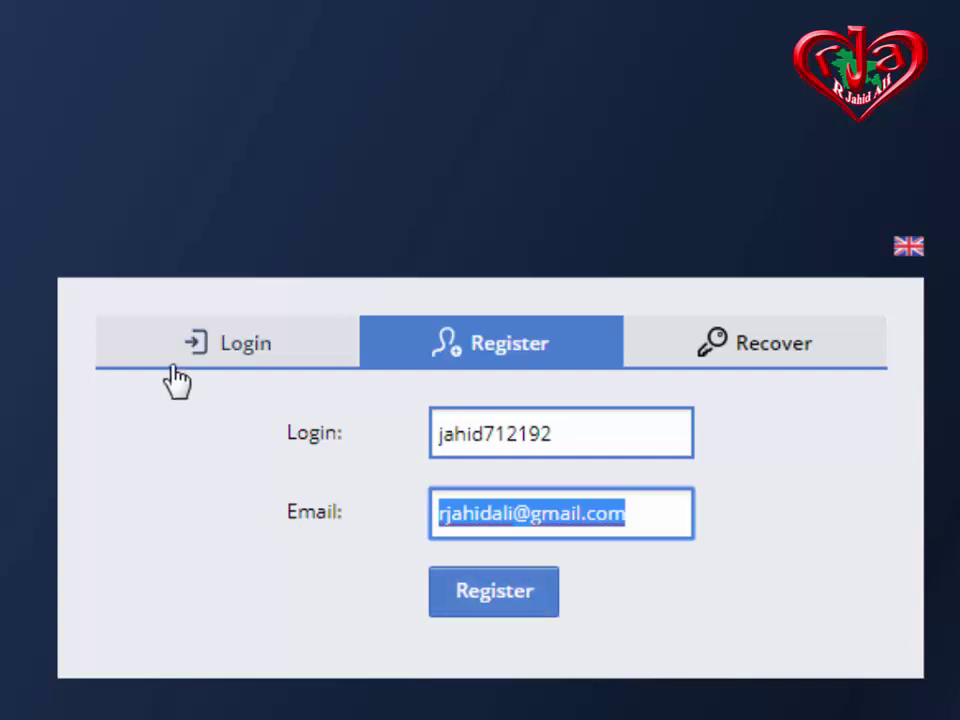
left_click(228, 358)
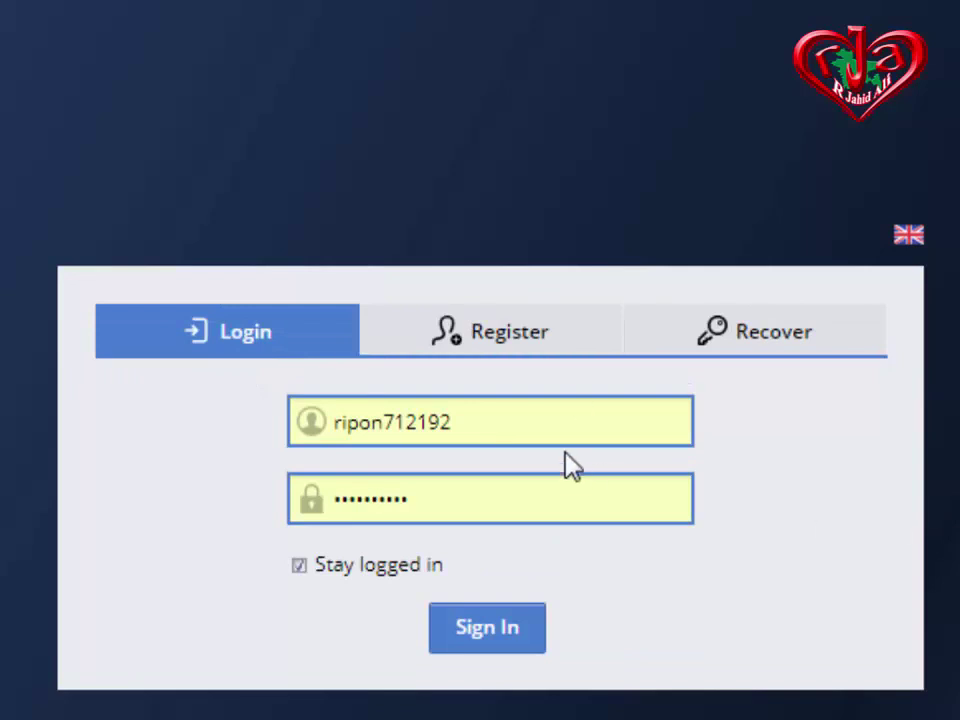
left_click_drag(516, 420, 255, 435)
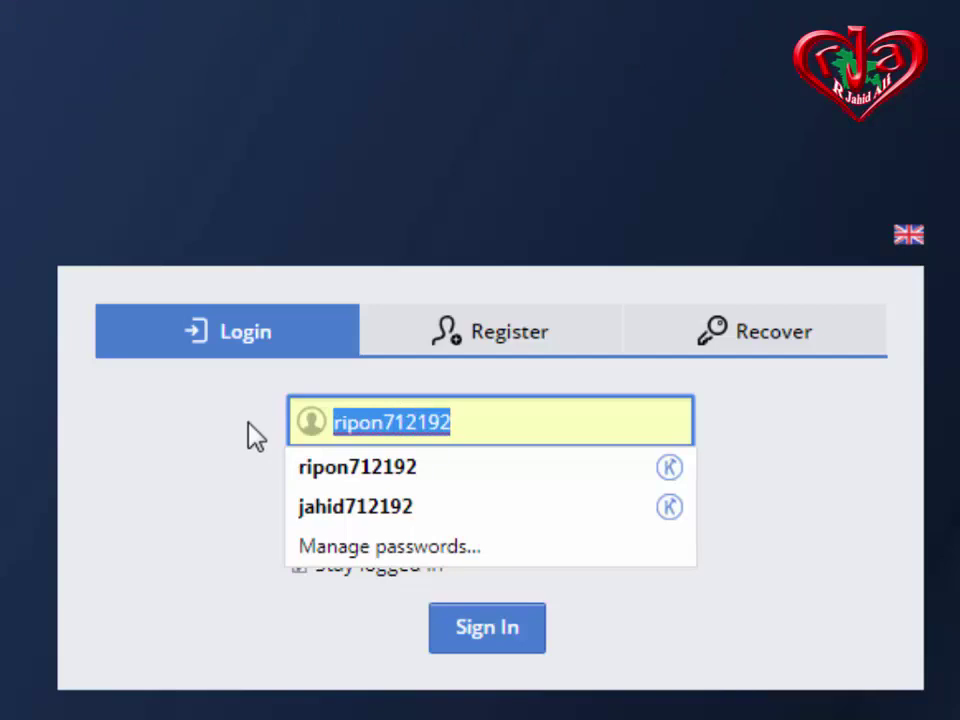
left_click(470, 422)
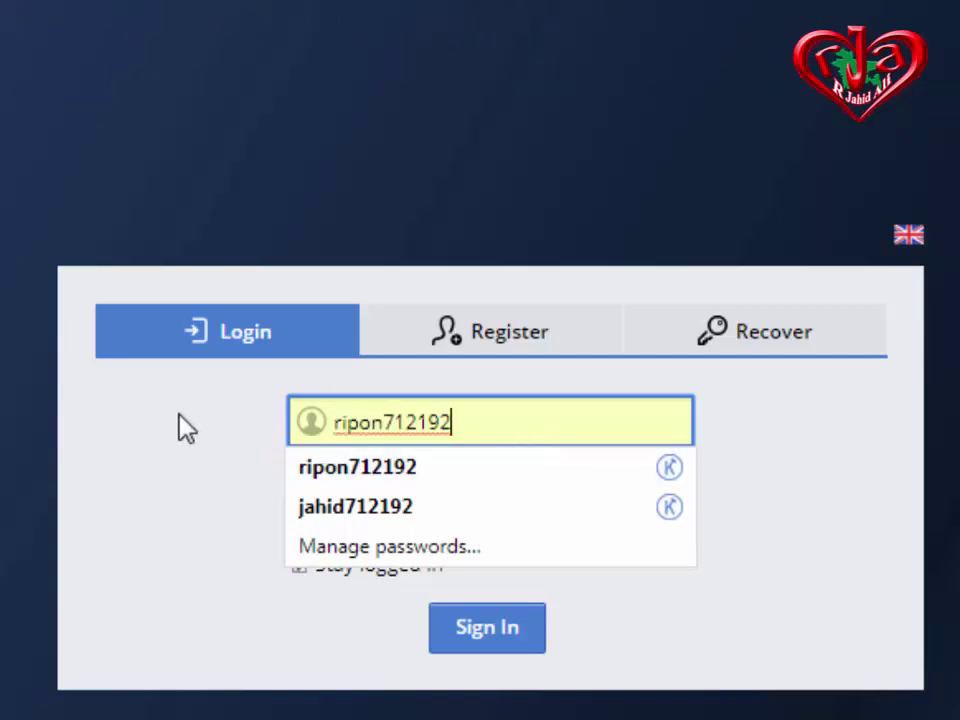
left_click(357, 467)
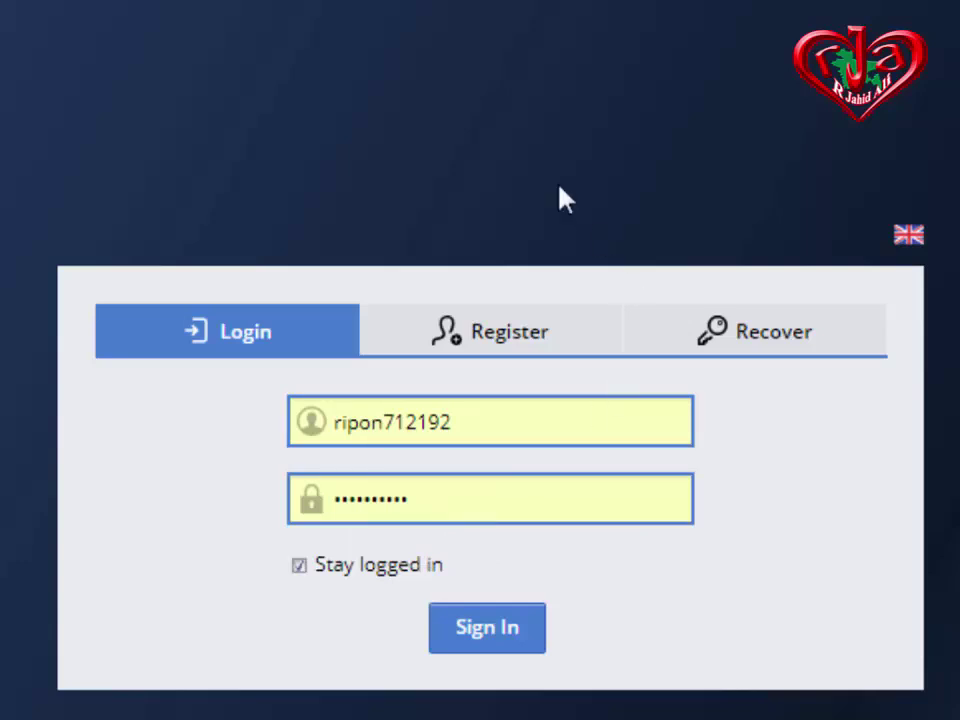
left_click(514, 636)
left_click_drag(461, 421, 294, 421)
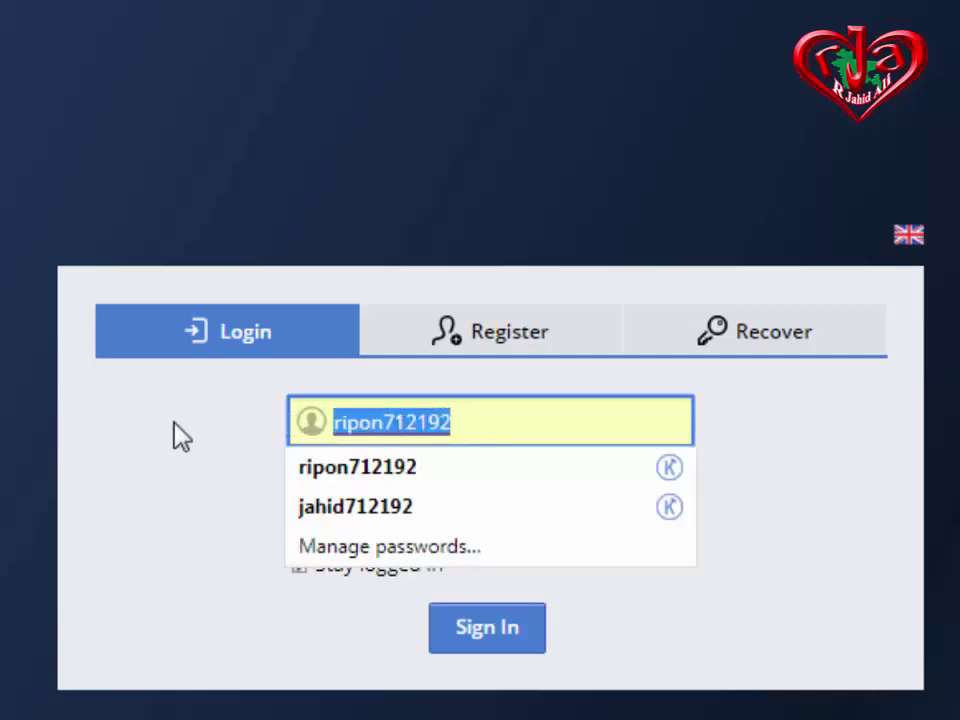
left_click(240, 444)
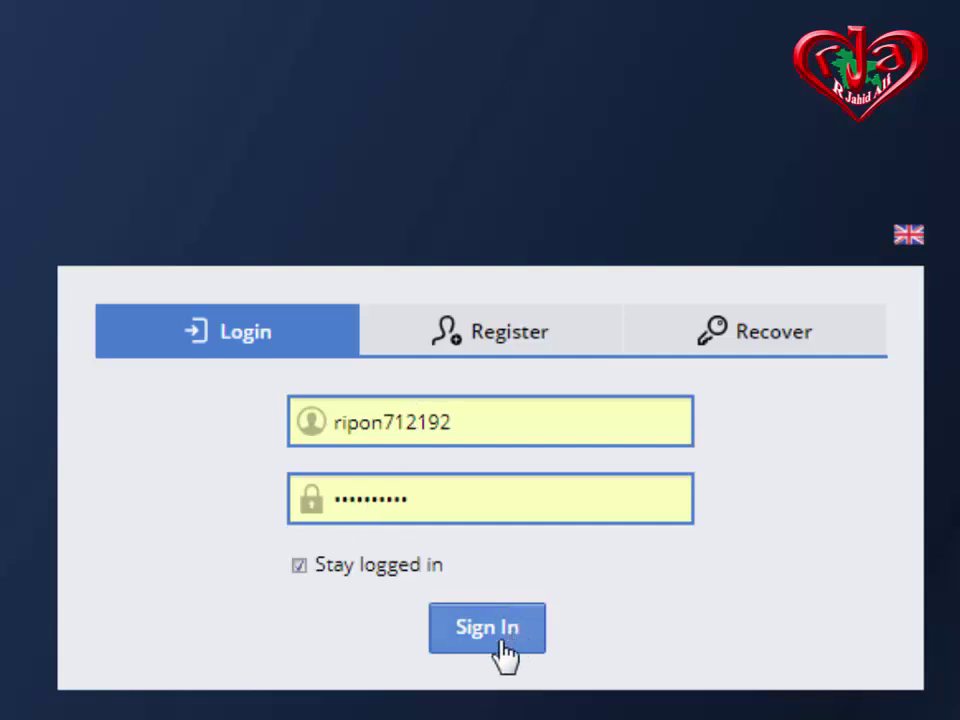
Sign in with the second saved worker login chosen from the autofill list
left_click(406, 425)
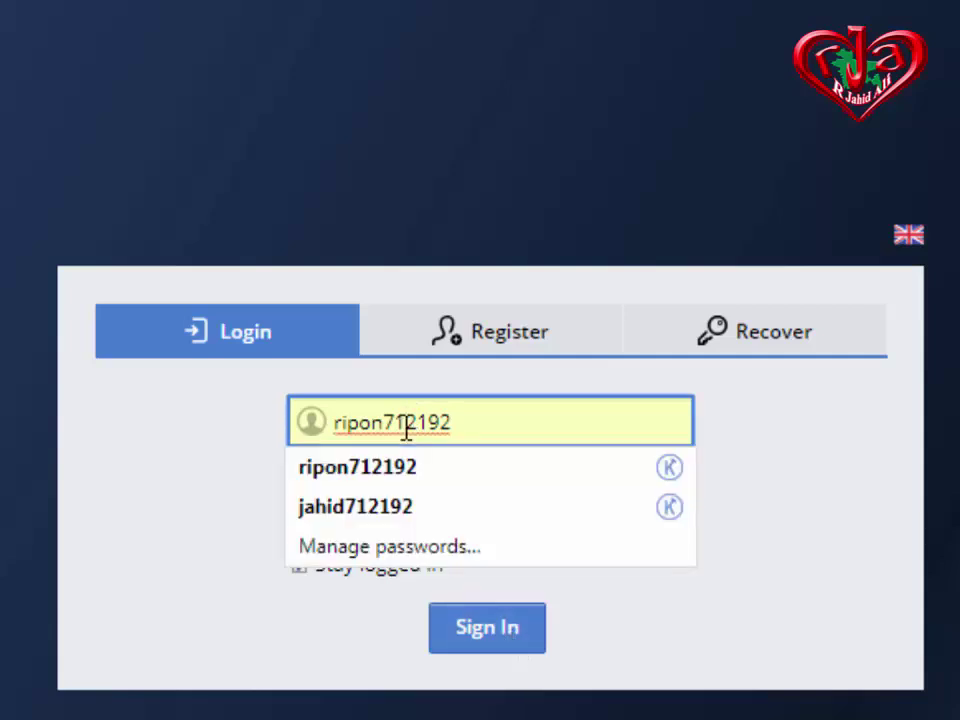
left_click_drag(459, 422, 305, 424)
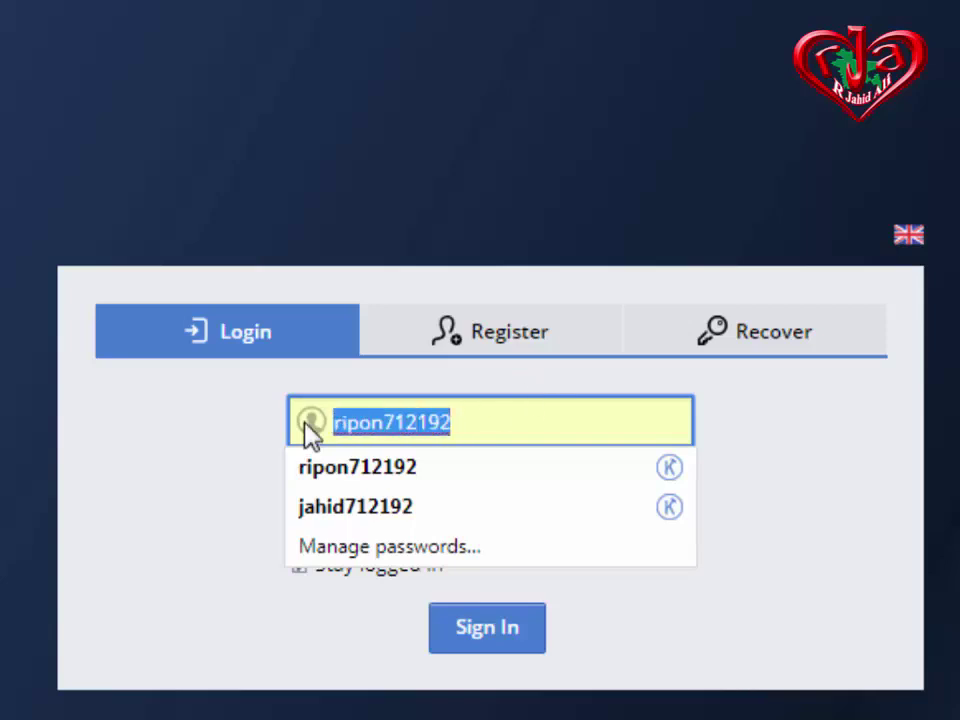
left_click(120, 445)
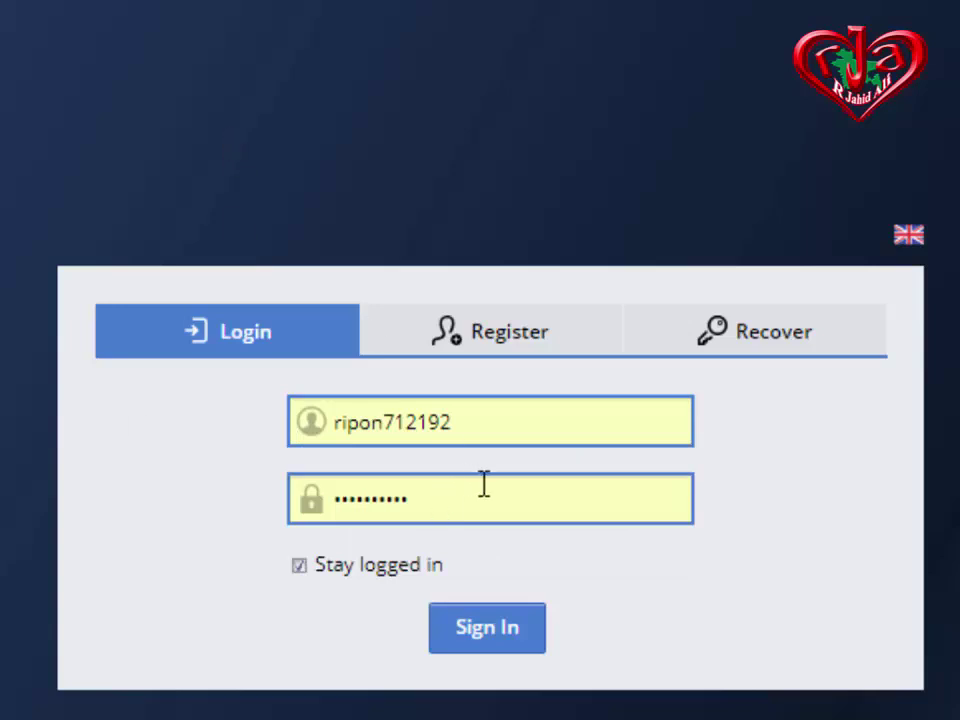
left_click(461, 423)
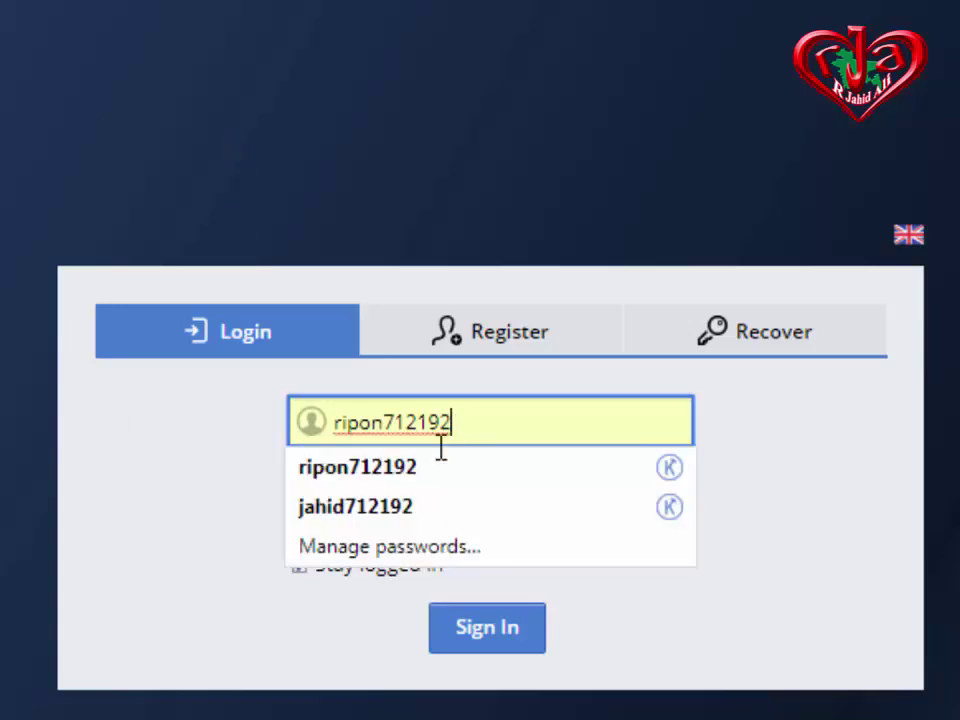
left_click(370, 510)
left_click(478, 630)
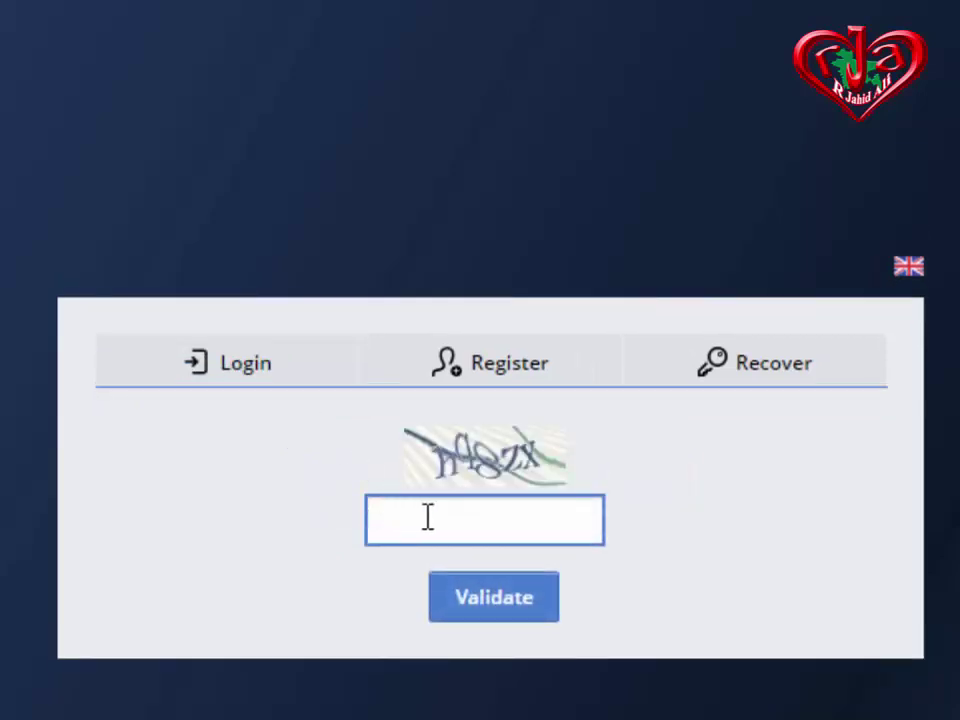
Answer the captcha, retrying with 8060699 after the first answer h48zx fails
left_click(462, 540)
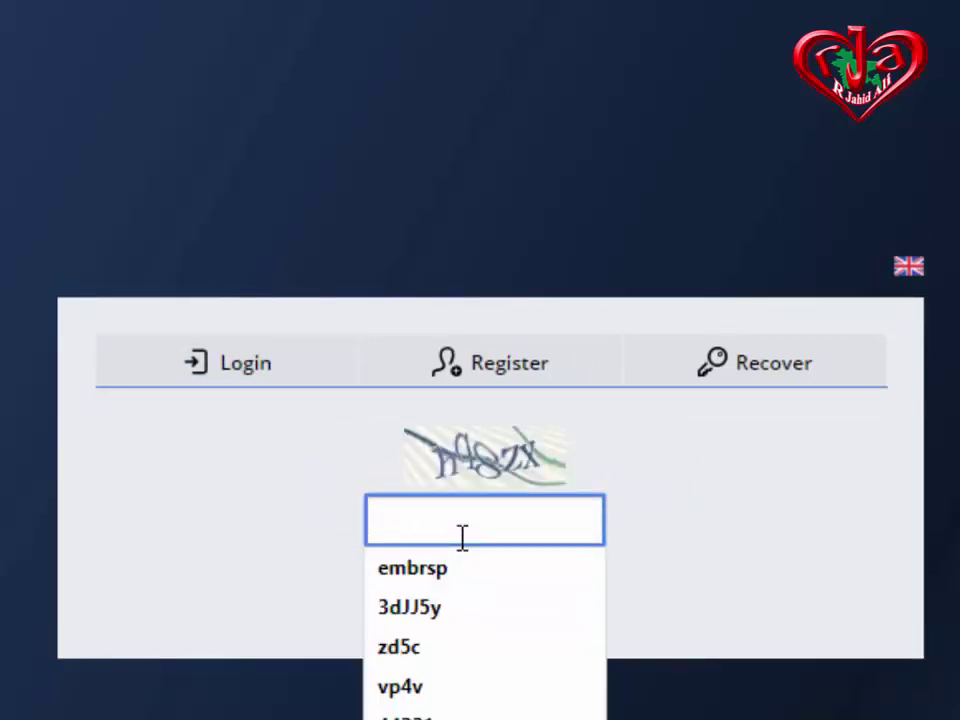
type("h4")
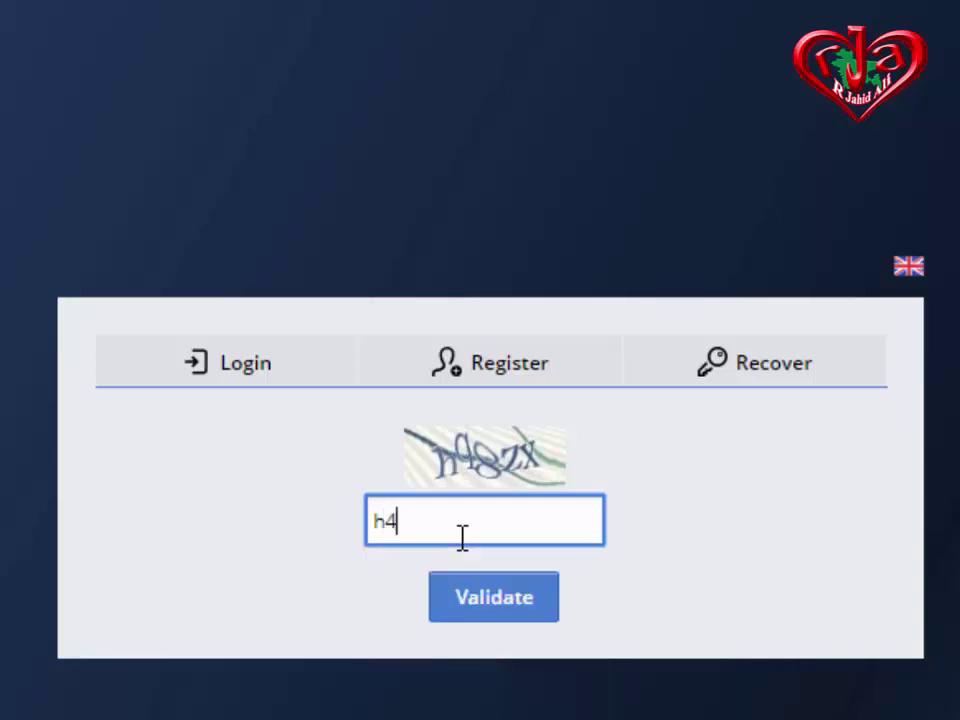
type("8zx")
key("Return")
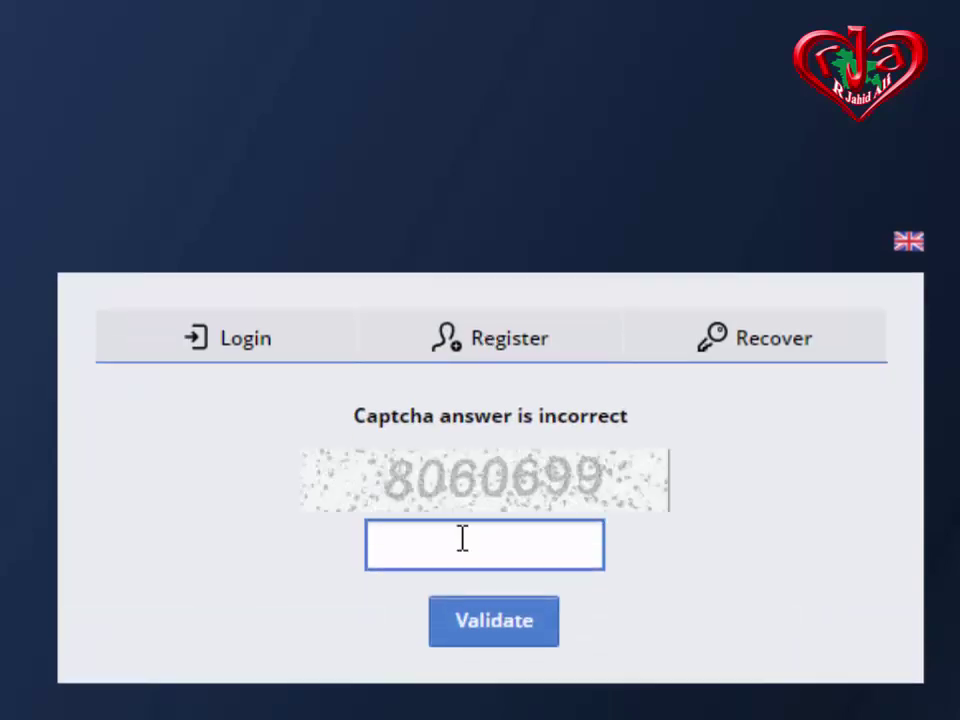
left_click(462, 538)
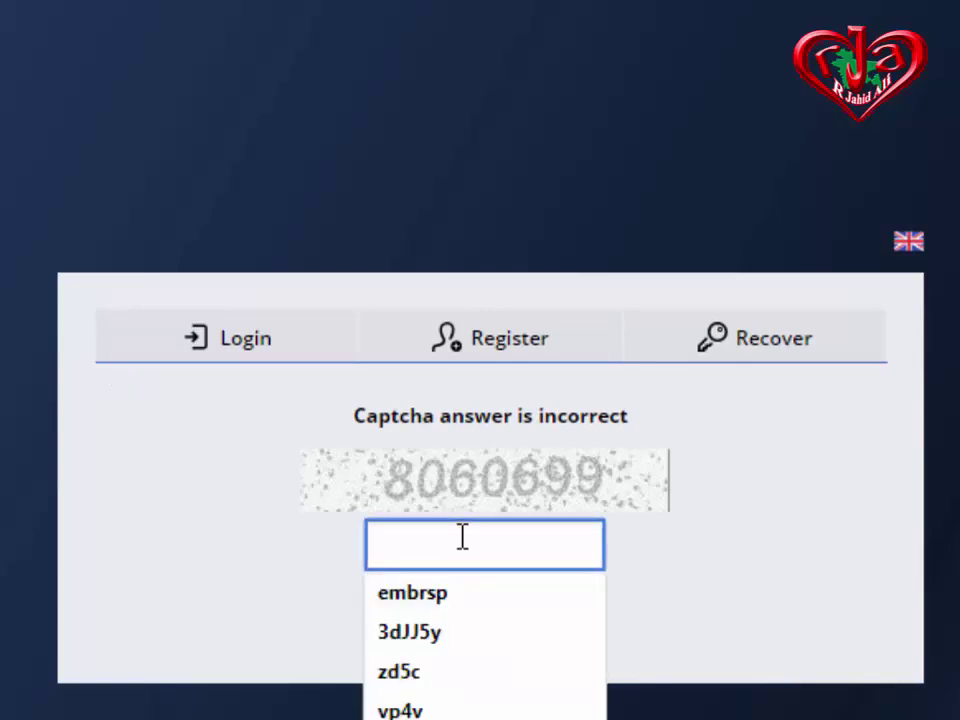
type("806")
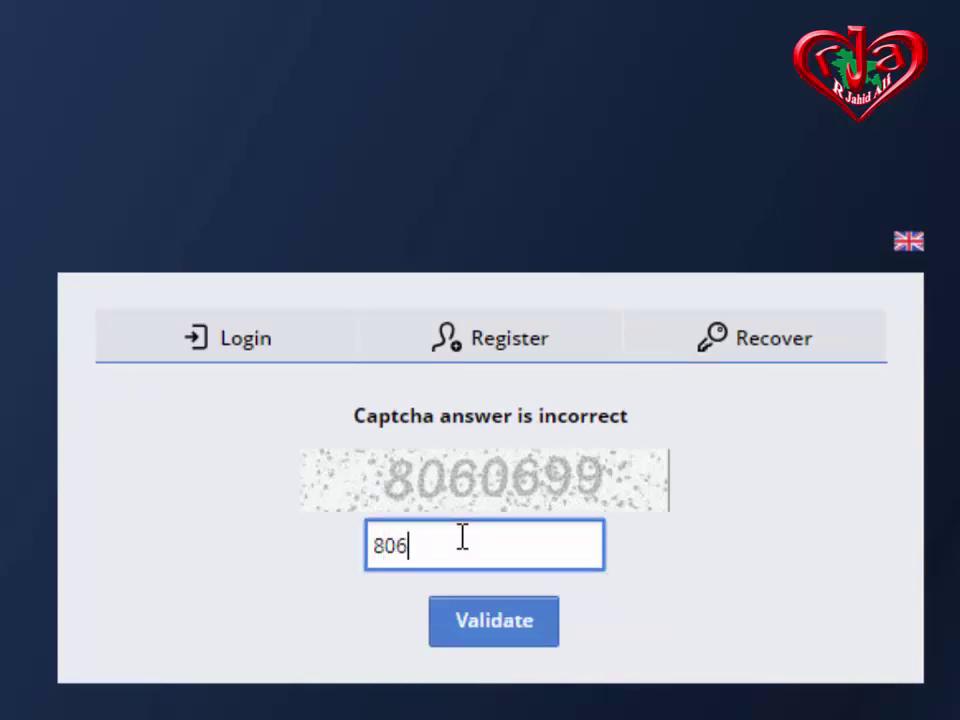
type("05")
key("BackSpace")
type("699")
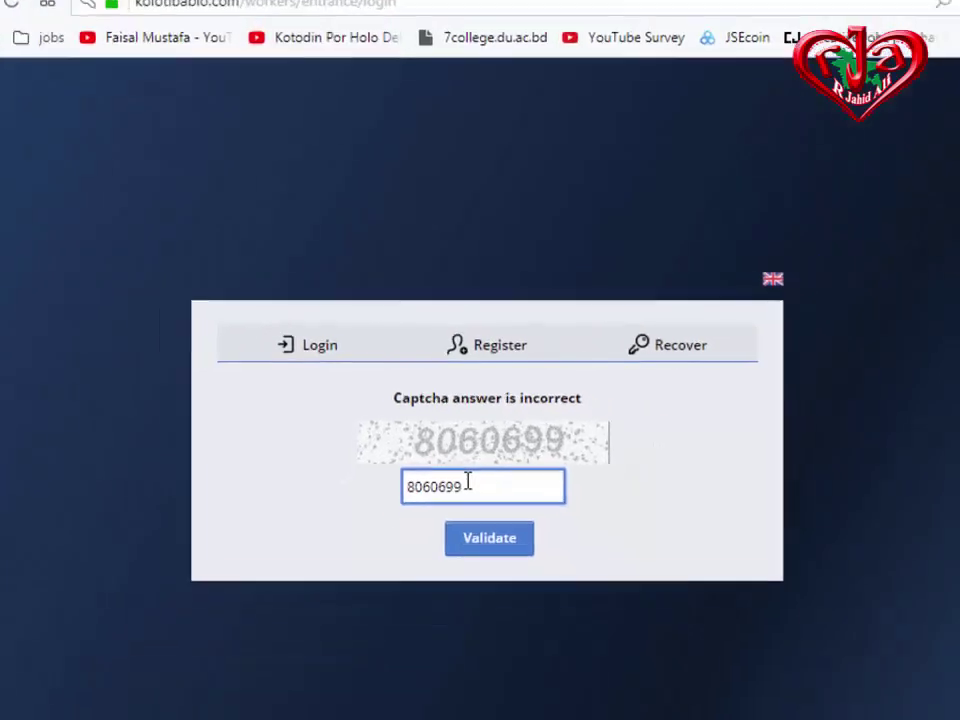
key("Return")
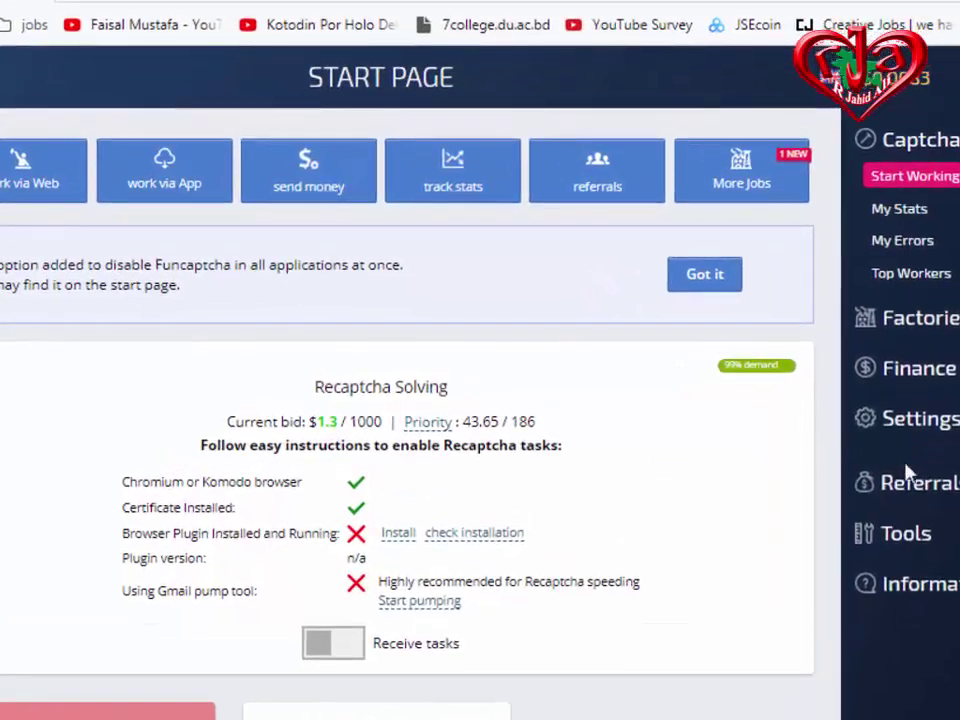
Go to Settings > Account and launch the change-password dialog
left_click(897, 465)
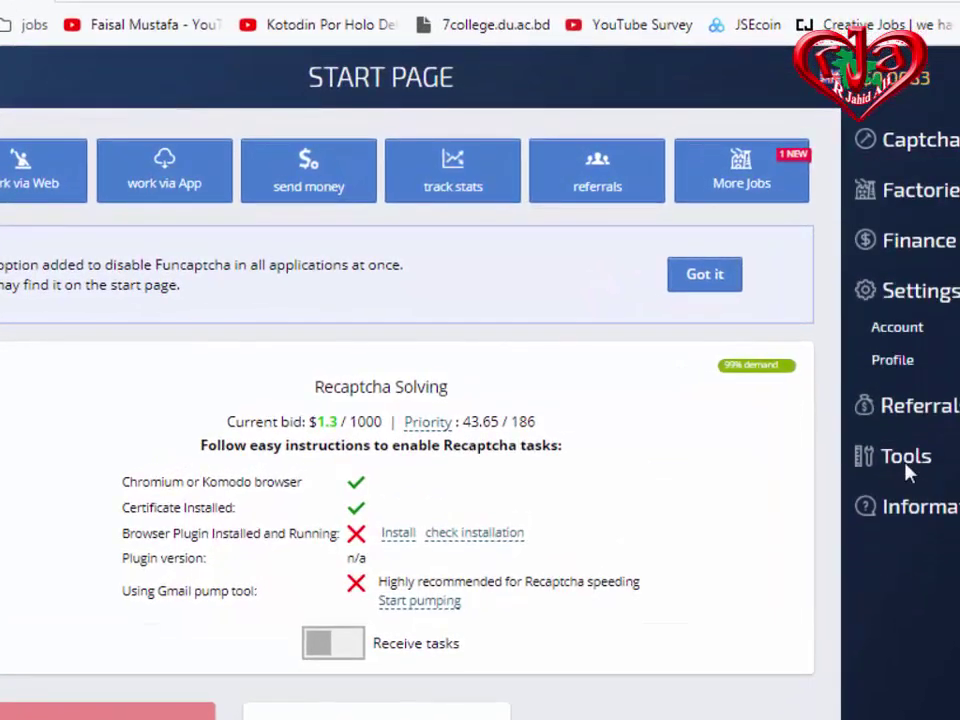
left_click(876, 330)
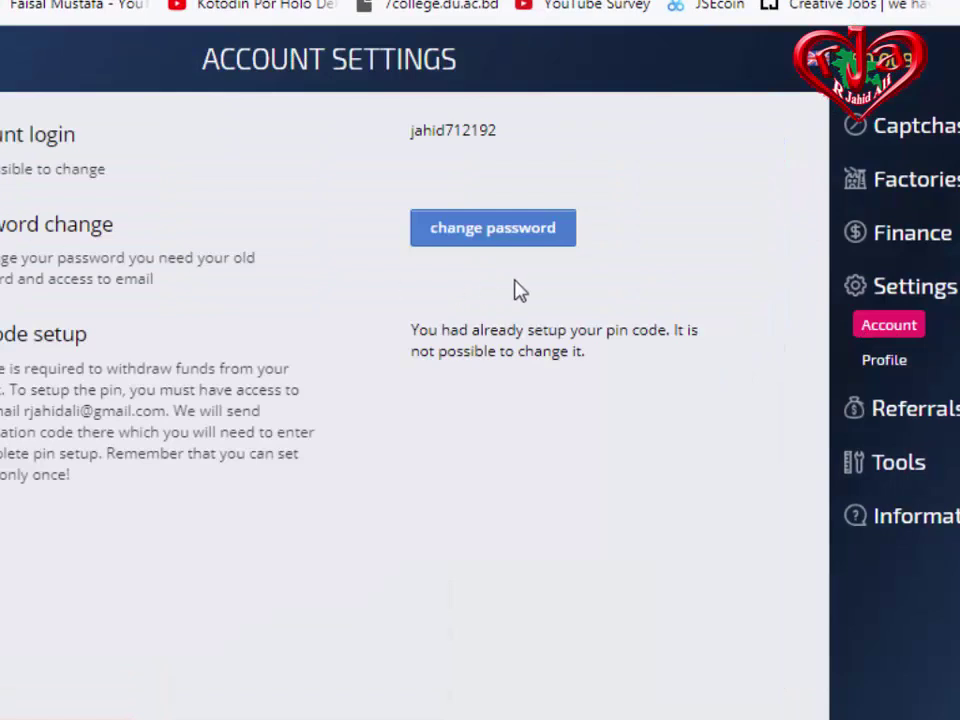
left_click(492, 230)
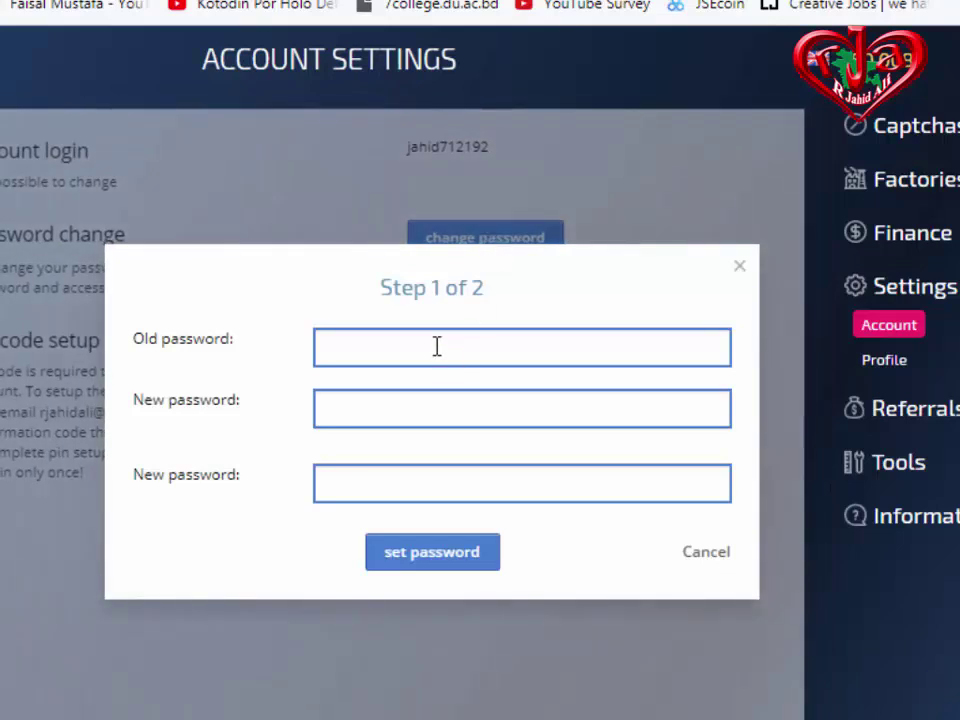
Focus the old, new and repeated password fields, dismissing the browser's saved-password suggestions
left_click(437, 346)
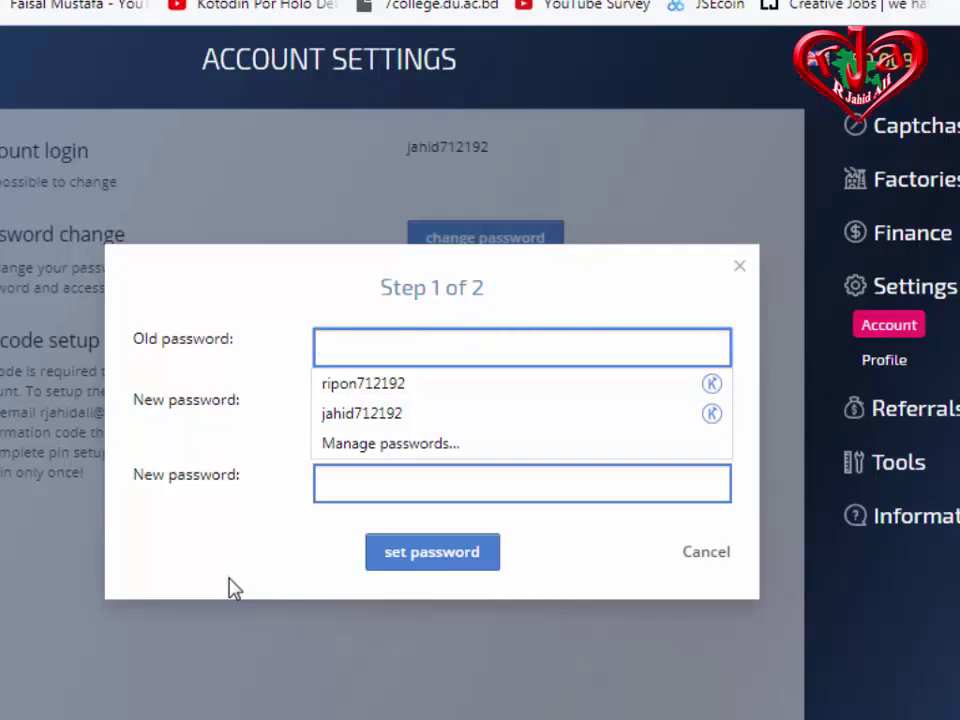
left_click(377, 403)
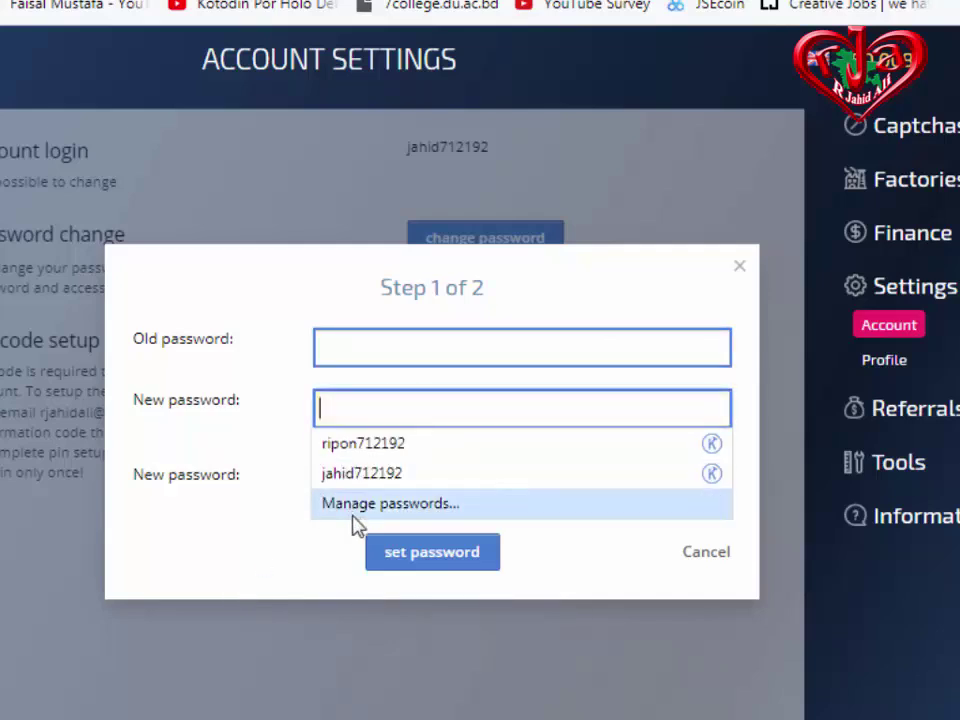
left_click(399, 488)
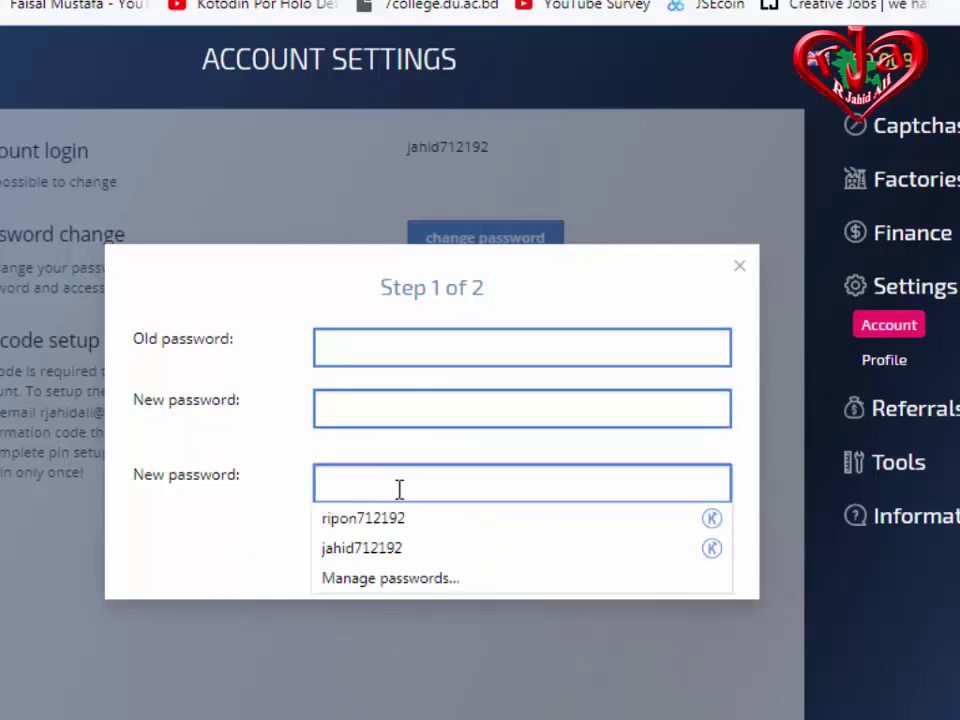
left_click(376, 410)
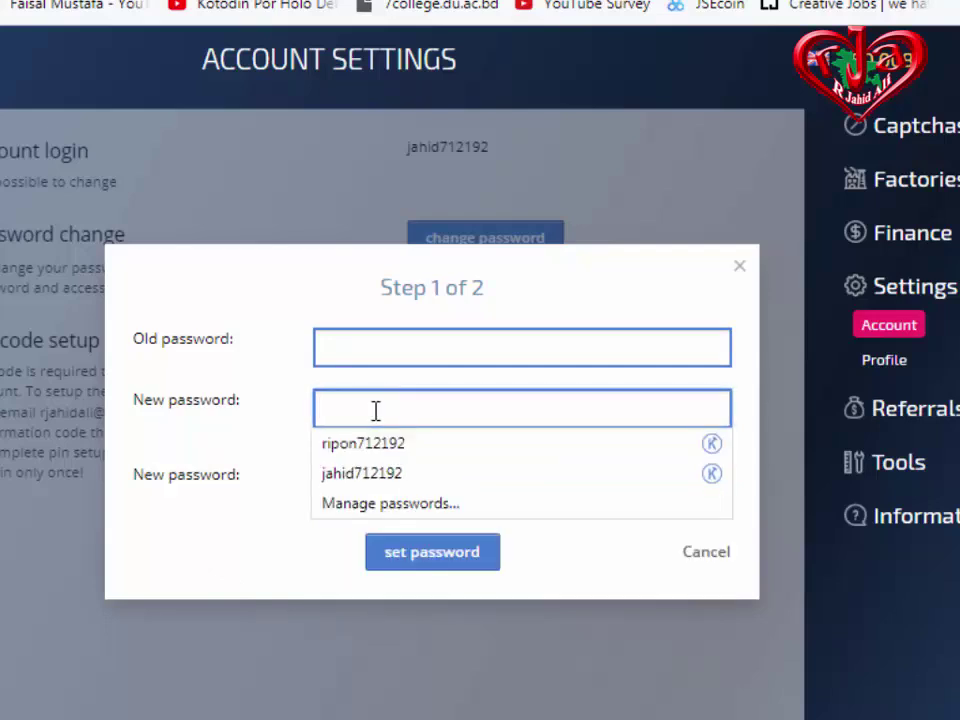
left_click(193, 544)
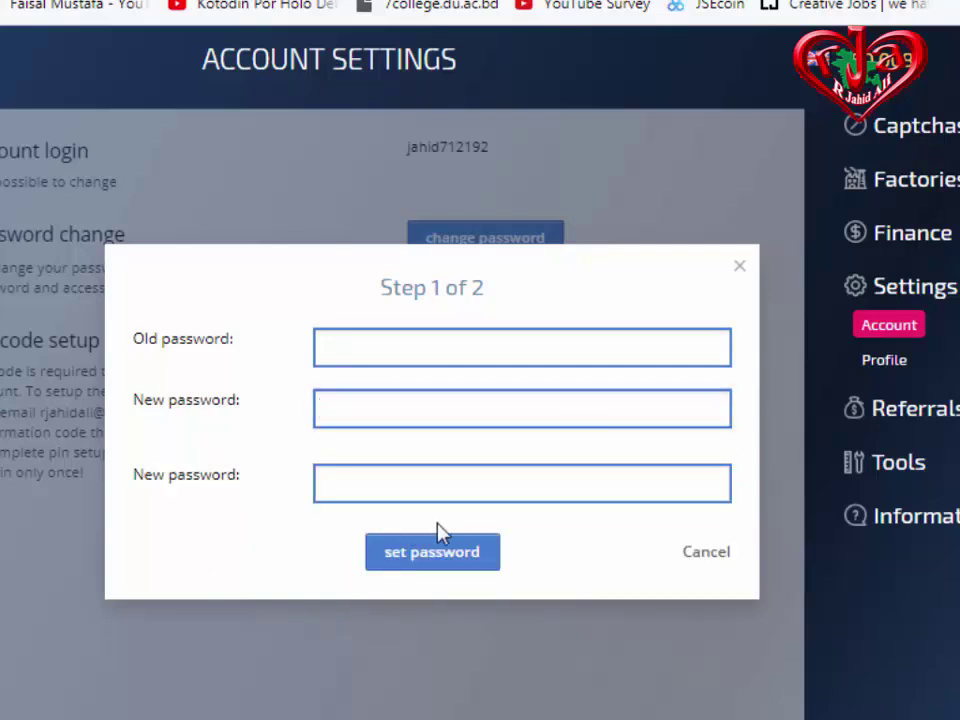
left_click(387, 486)
left_click(210, 531)
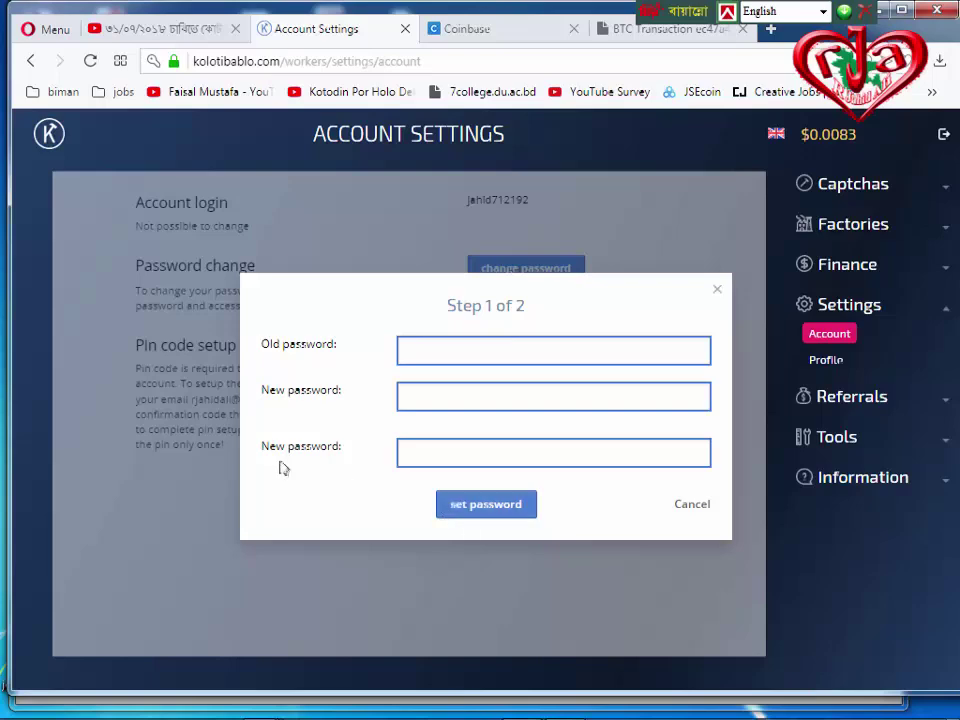
Cancel the Step 1 of 2 password-change dialog without changing the password
left_click(698, 506)
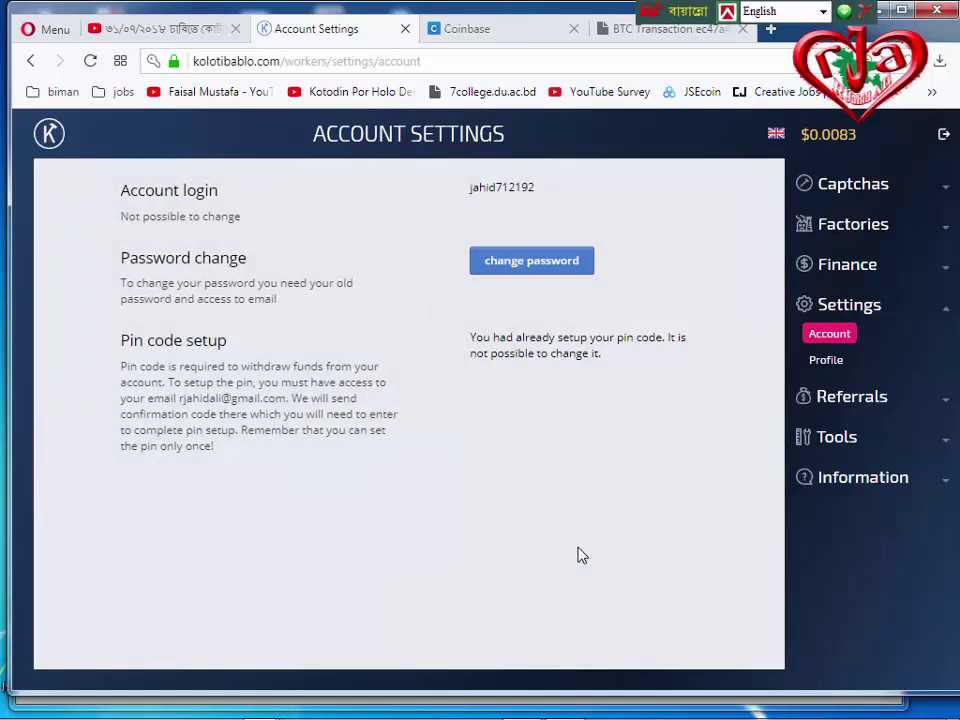